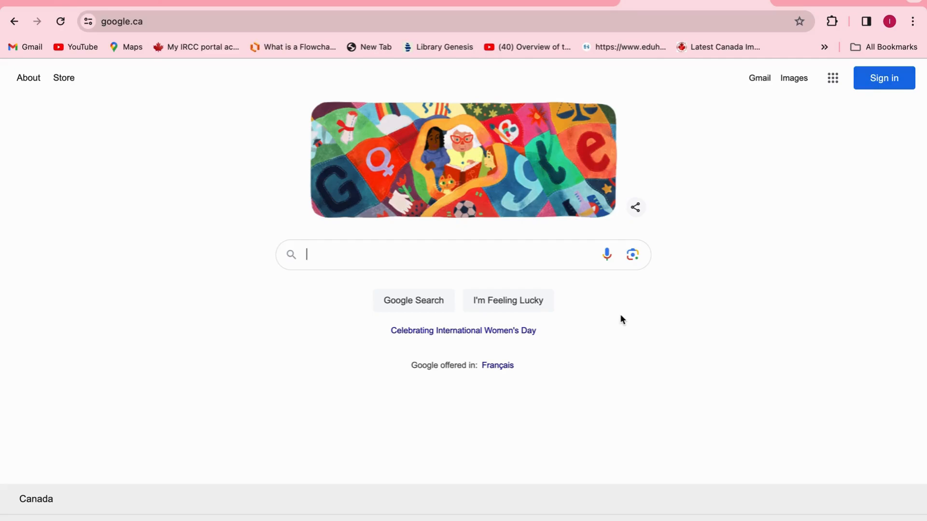
# Search Google for "canva", open the Canva website and log in to the account
pyautogui.write('canva')
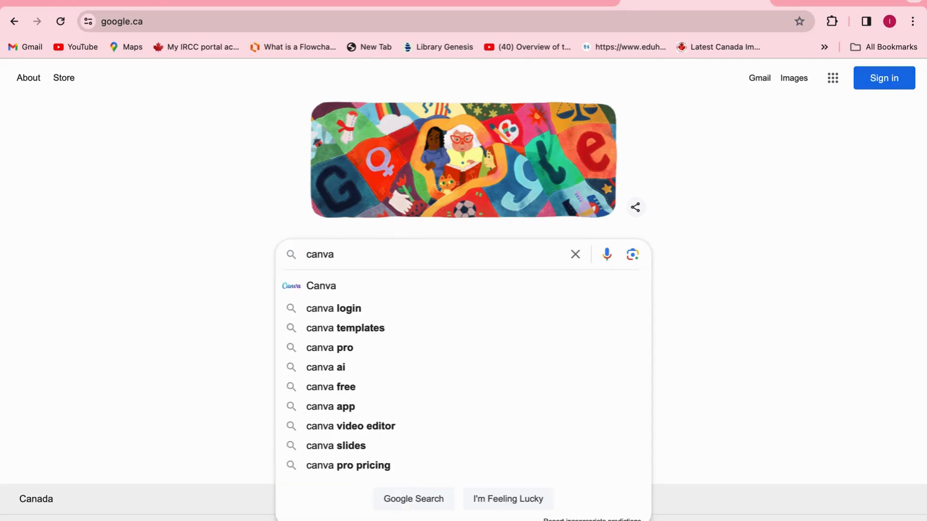
pyautogui.press('Return')
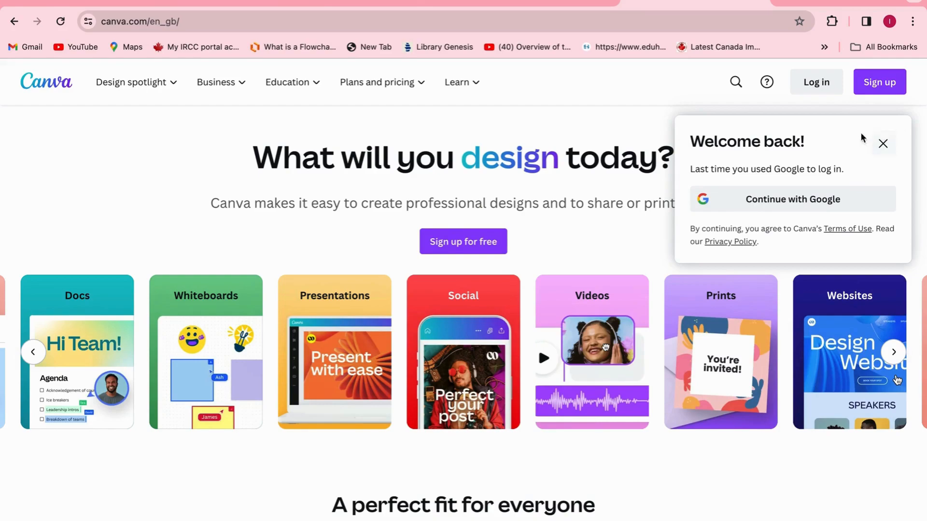
pyautogui.click(831, 85)
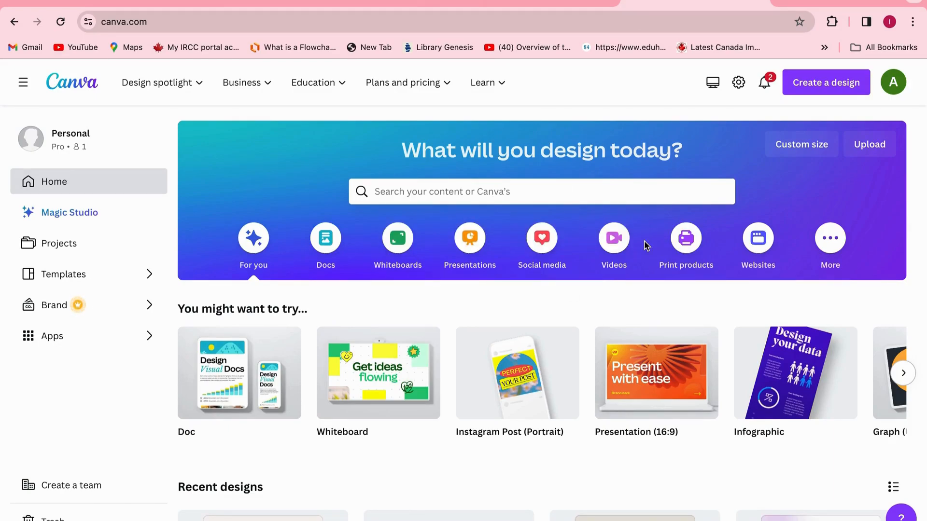
# Search Canva for "logo" and open the Logo template category
pyautogui.scroll(-7, 646, 246)
pyautogui.scroll(7, 646, 246)
pyautogui.click(437, 200)
pyautogui.write('logo')
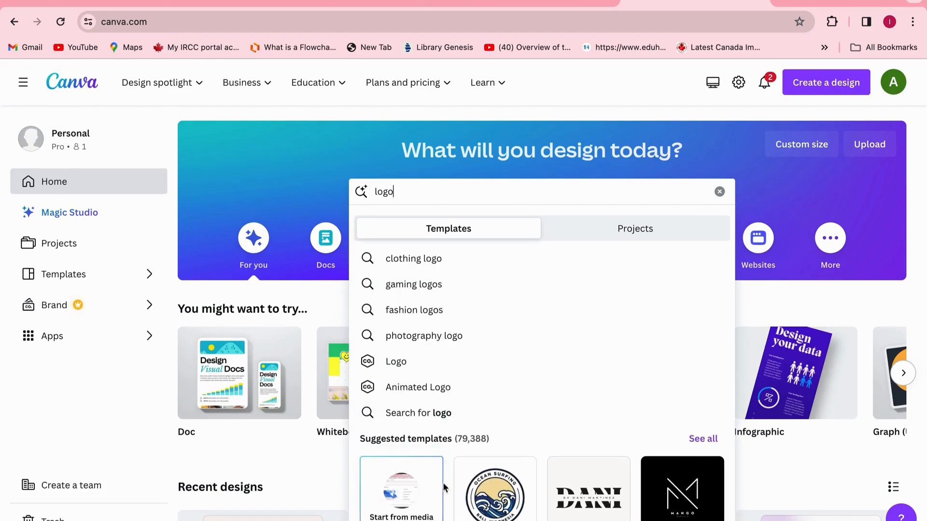
pyautogui.click(406, 370)
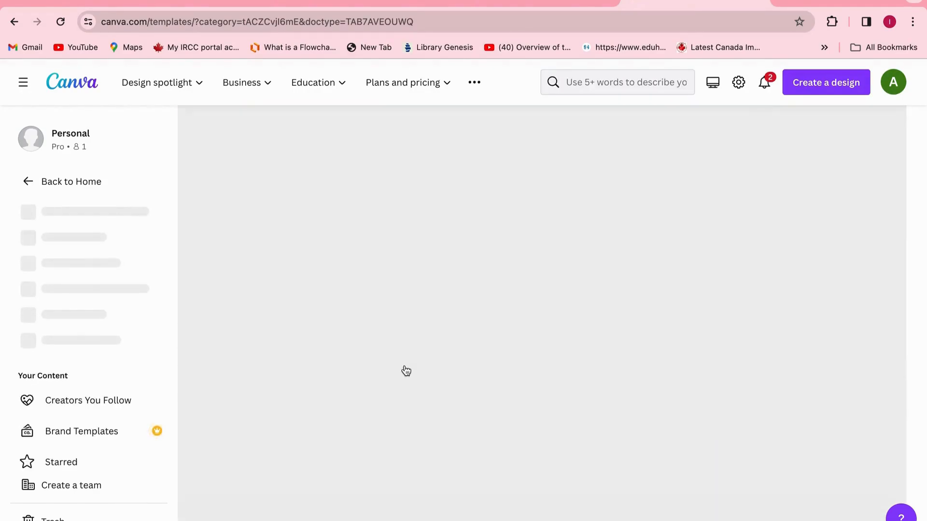
# Open the Free Simple Modern Circle Design Studio Logo template for editing in the browser and collapse the template list
pyautogui.scroll(-9, 405, 367)
pyautogui.scroll(7, 404, 367)
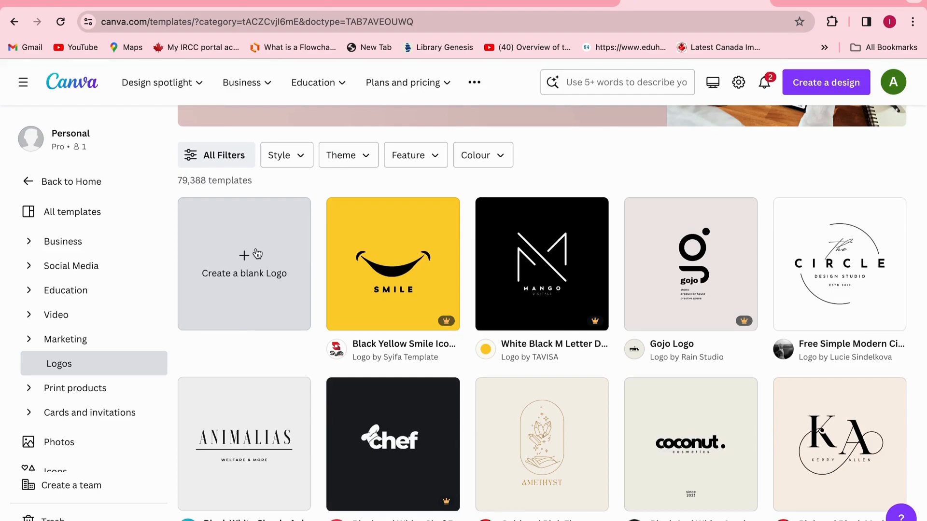
pyautogui.scroll(-2, 612, 374)
pyautogui.scroll(-10, 613, 375)
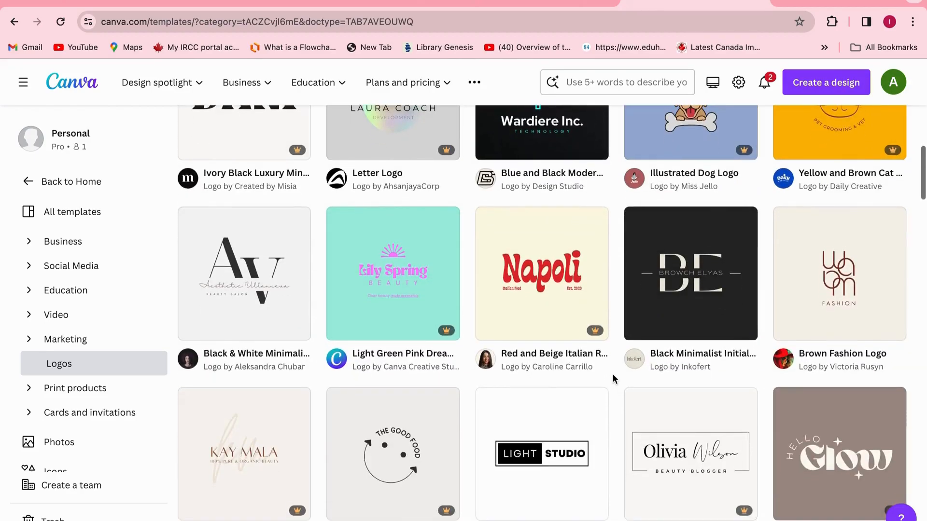
pyautogui.scroll(-5, 613, 374)
pyautogui.scroll(10, 612, 375)
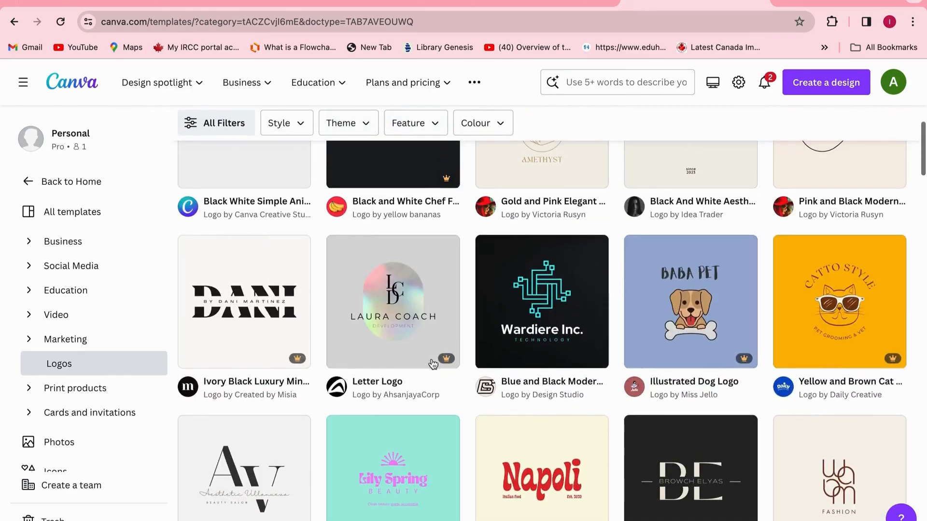
pyautogui.scroll(6, 318, 302)
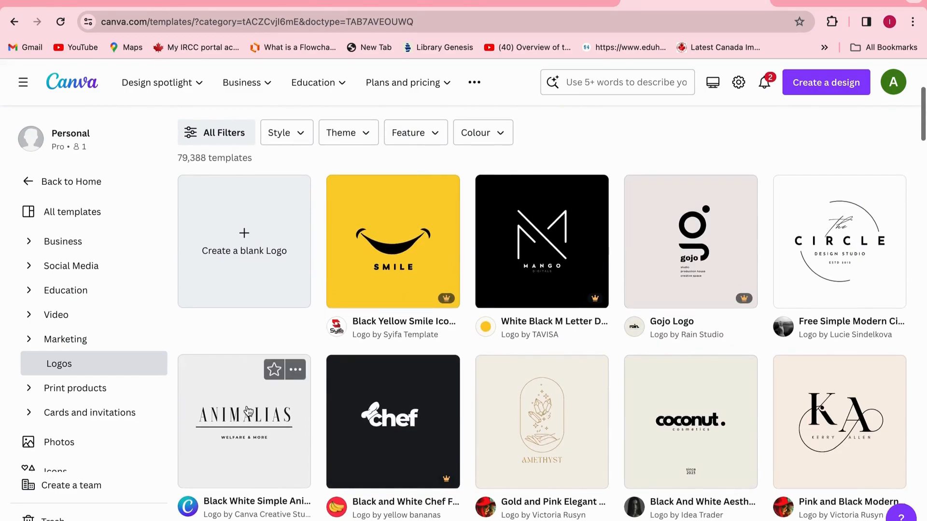
pyautogui.click(805, 211)
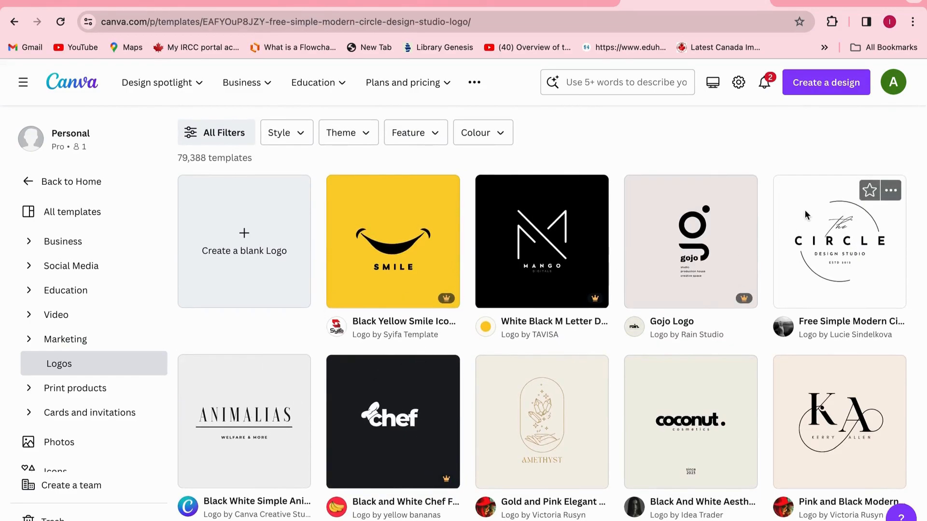
pyautogui.click(737, 212)
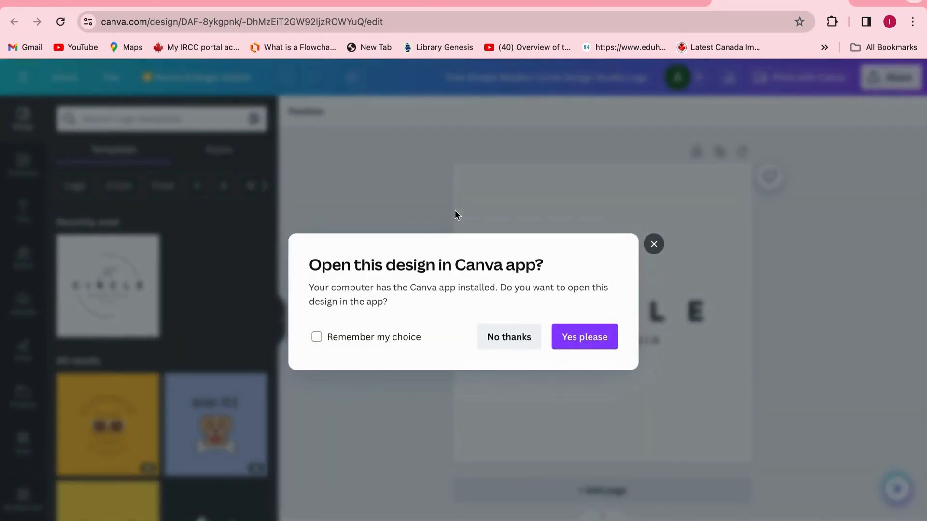
pyautogui.click(518, 333)
pyautogui.click(284, 321)
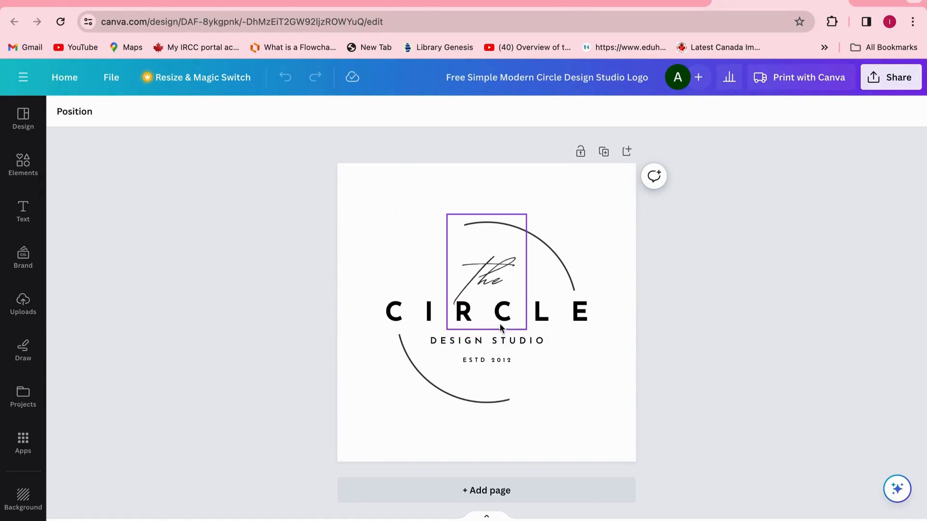
# Replace the word "CIRCLE" with "RAZOR" and retype the script word above it as "The"
pyautogui.click(572, 314)
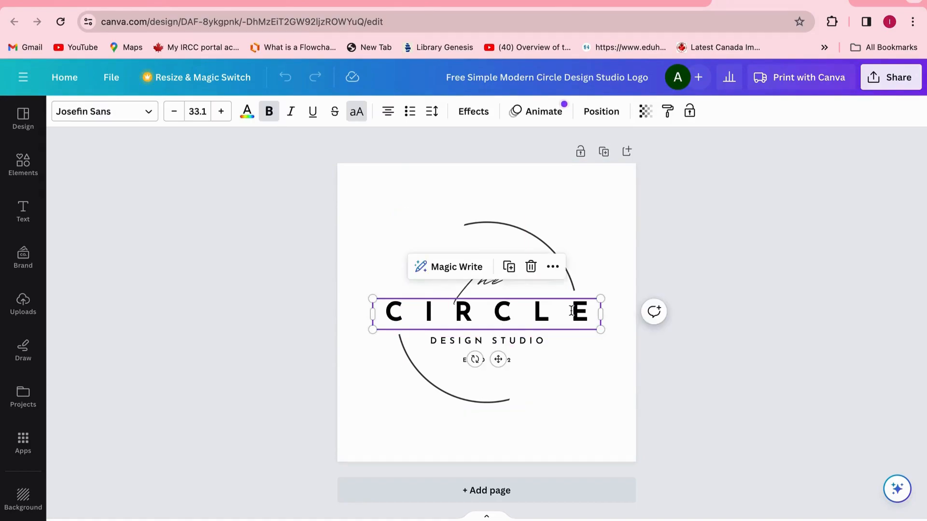
pyautogui.doubleClick(572, 312)
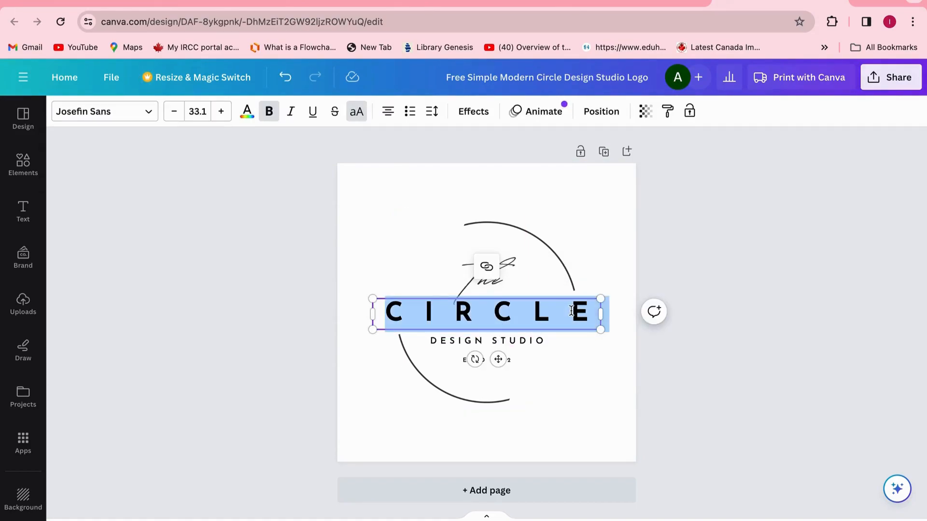
pyautogui.write('RAZOR')
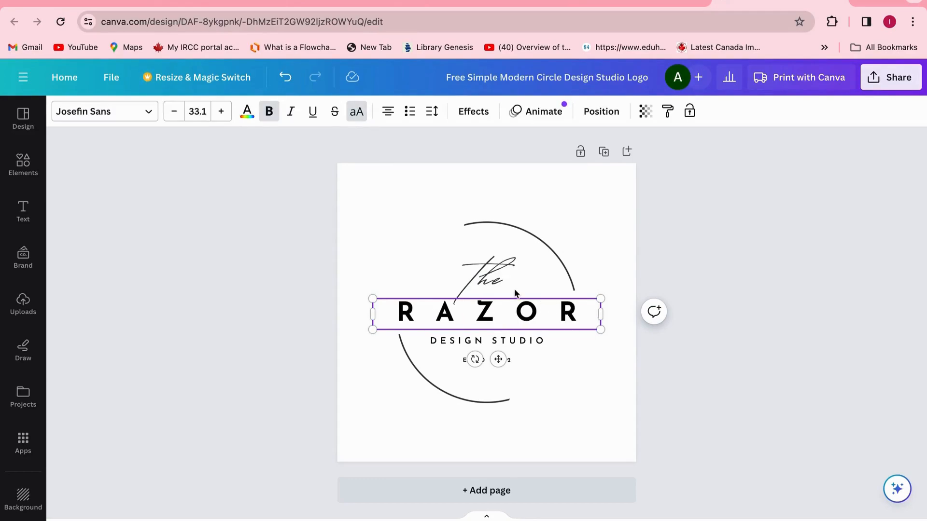
pyautogui.doubleClick(484, 282)
pyautogui.doubleClick(485, 280)
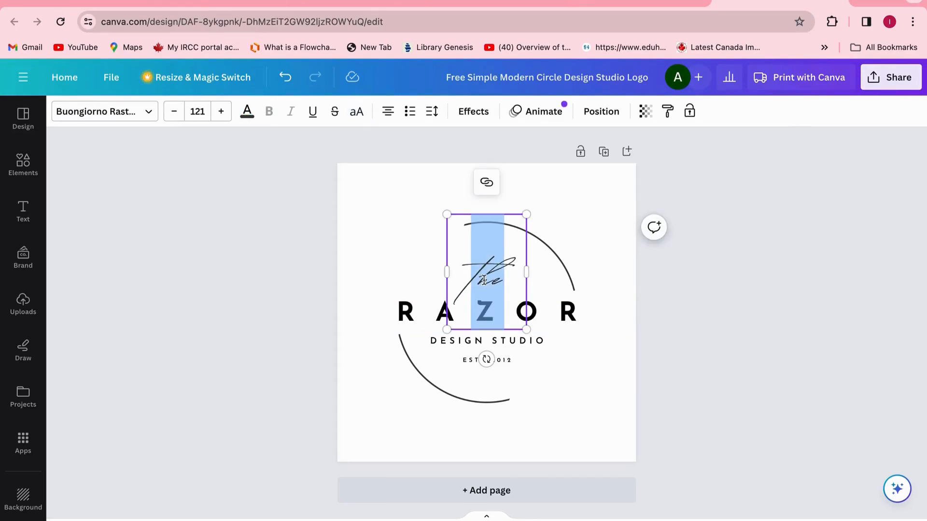
pyautogui.write('The')
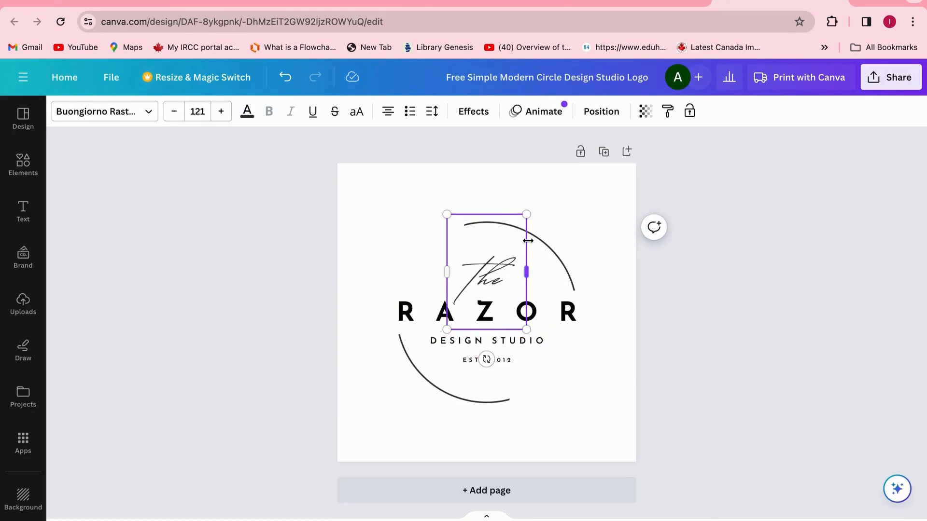
pyautogui.click(609, 230)
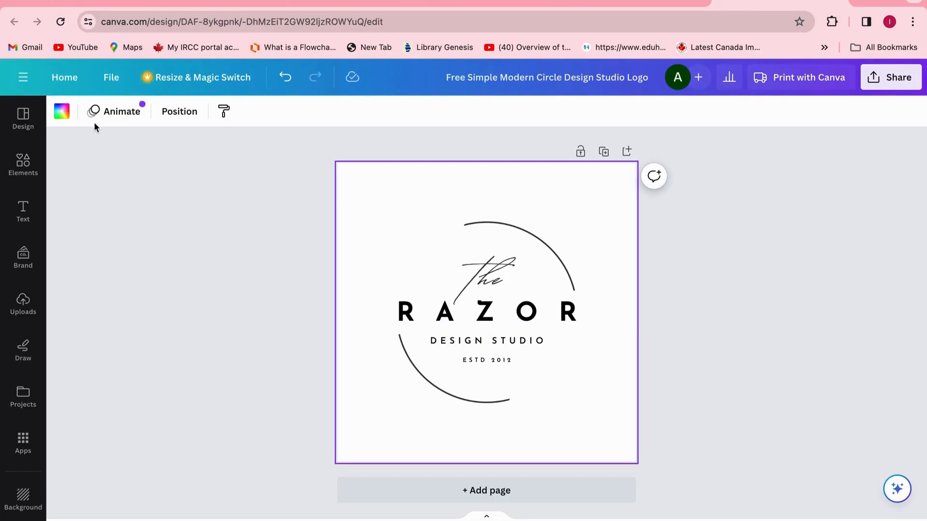
# Try pink and indigo as the logo's background colour and settle on light orange
pyautogui.click(277, 270)
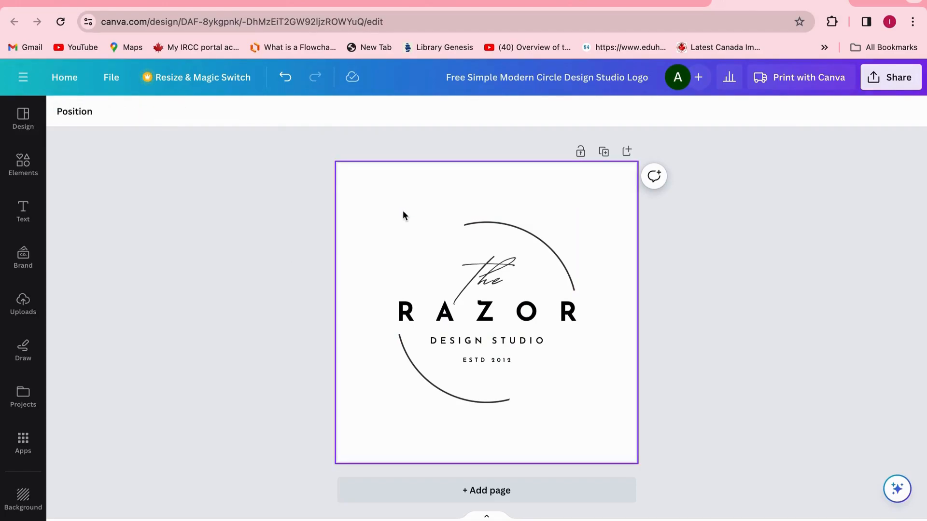
pyautogui.click(381, 193)
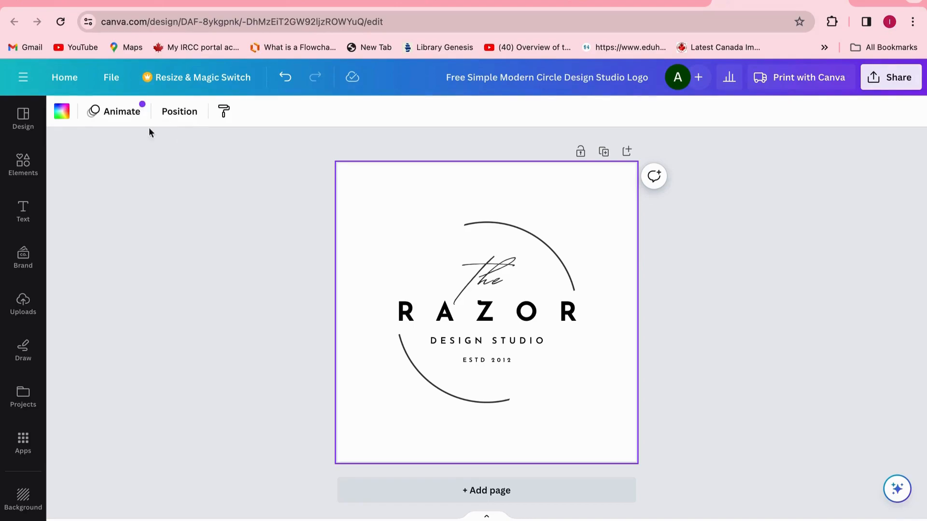
pyautogui.click(62, 111)
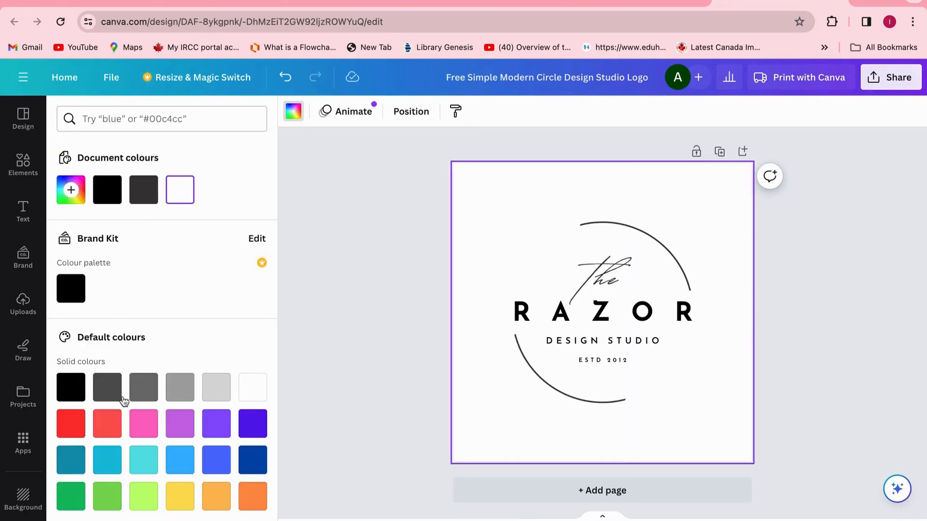
pyautogui.click(144, 423)
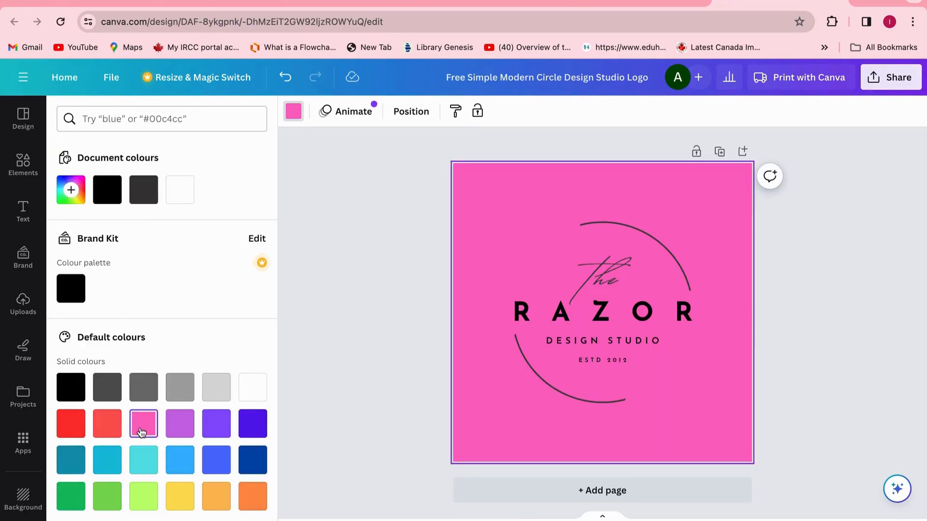
pyautogui.click(253, 435)
pyautogui.click(224, 498)
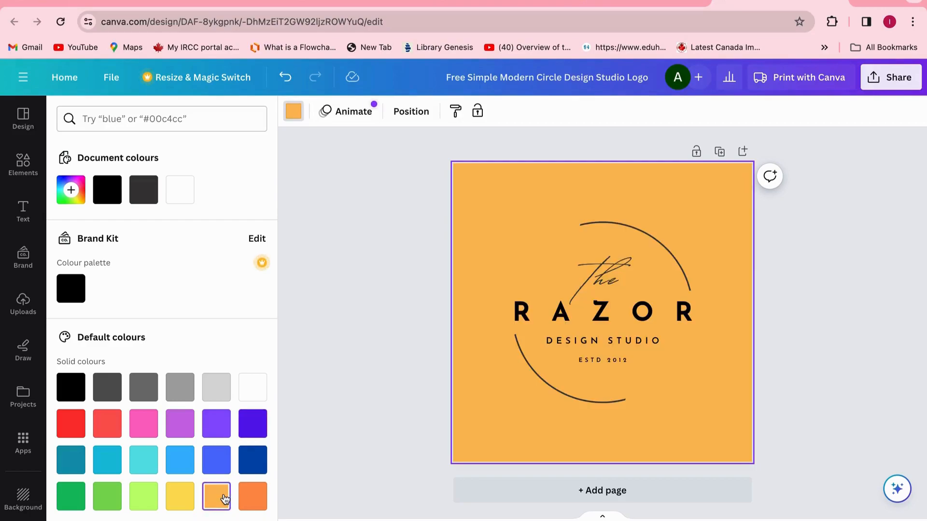
pyautogui.click(333, 320)
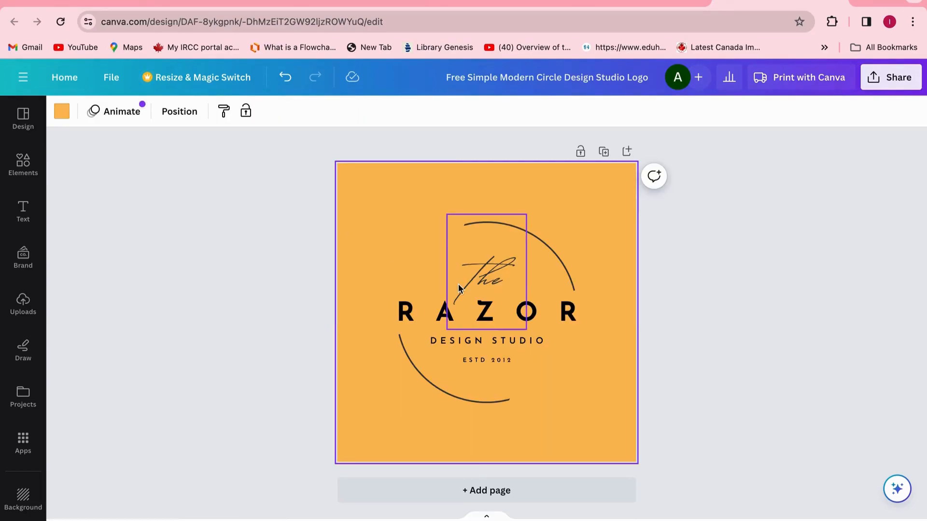
# Filter the logo templates by the light blue colour
pyautogui.click(23, 121)
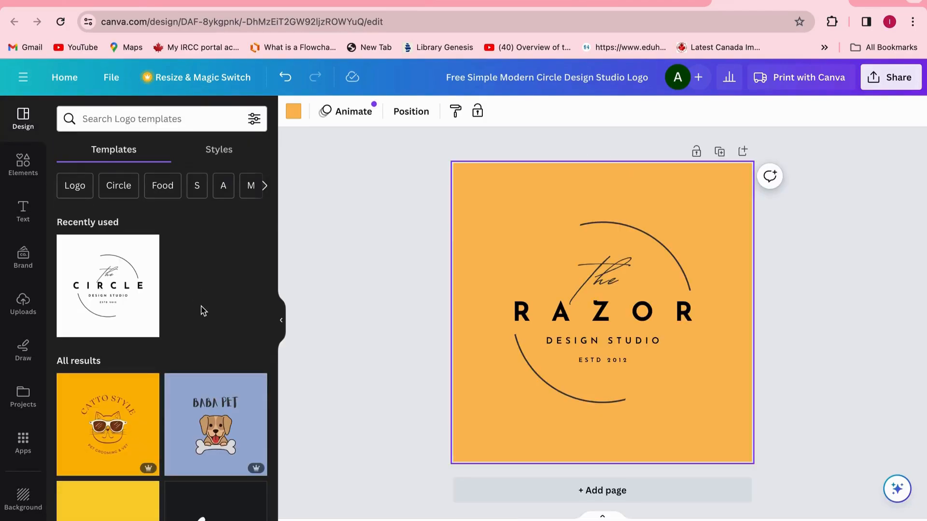
pyautogui.scroll(-6, 241, 310)
pyautogui.scroll(6, 215, 308)
pyautogui.click(255, 121)
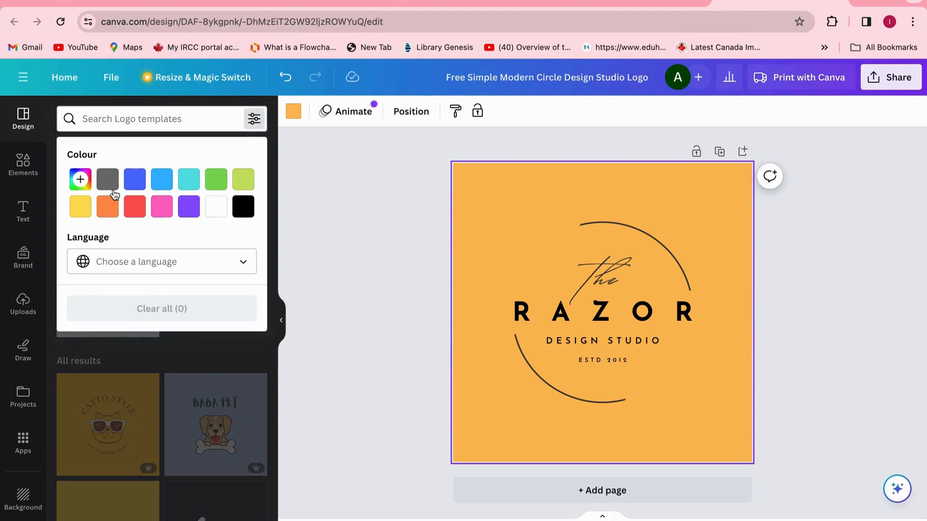
pyautogui.click(165, 181)
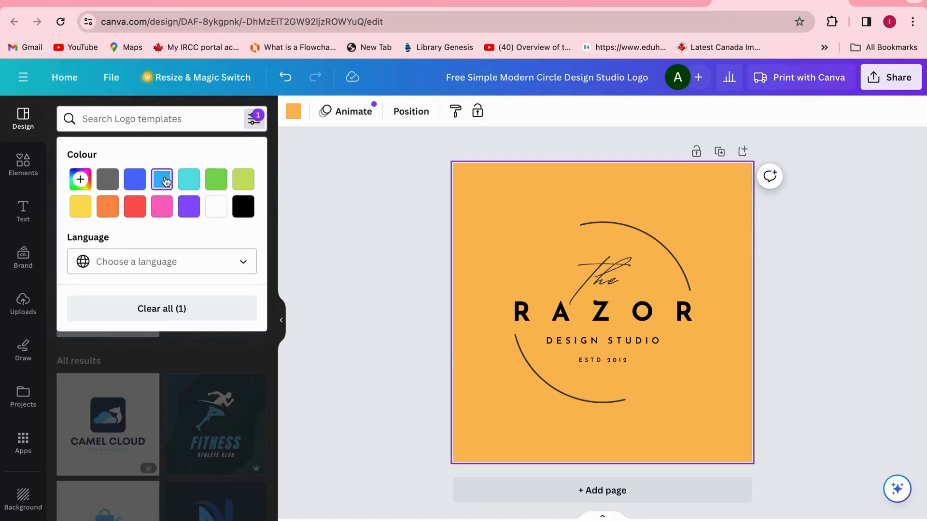
pyautogui.click(232, 336)
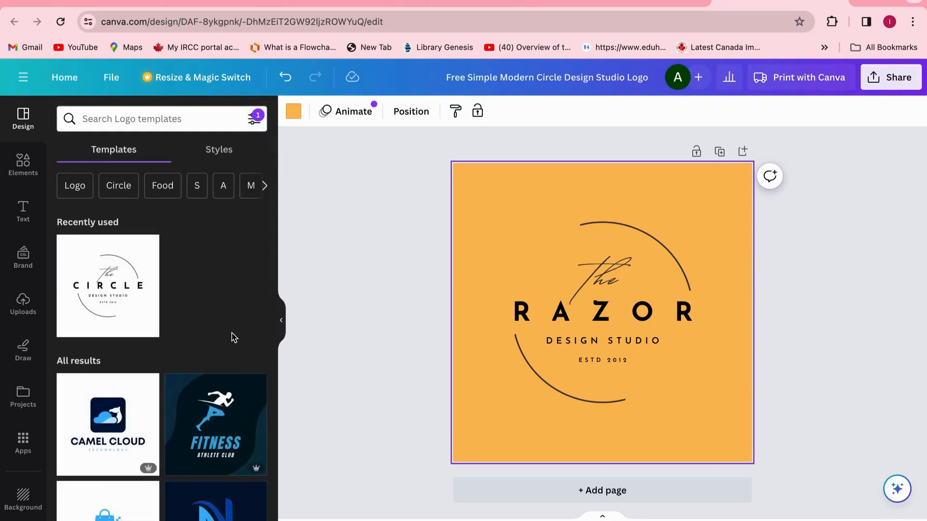
# Replace the current page with the white-background version of the Modern Blue Online Market Shop Logo template
pyautogui.scroll(-10, 233, 338)
pyautogui.scroll(-1, 233, 338)
pyautogui.scroll(2, 199, 292)
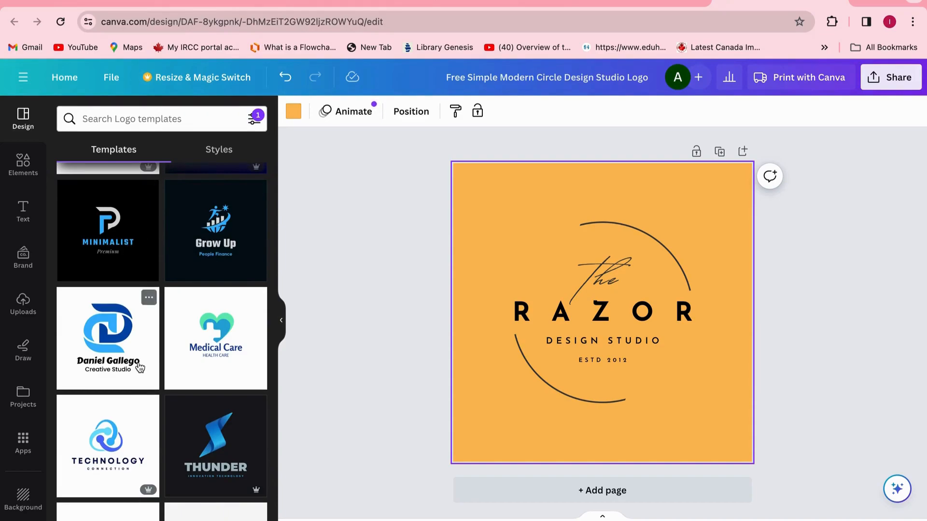
pyautogui.scroll(-3, 249, 345)
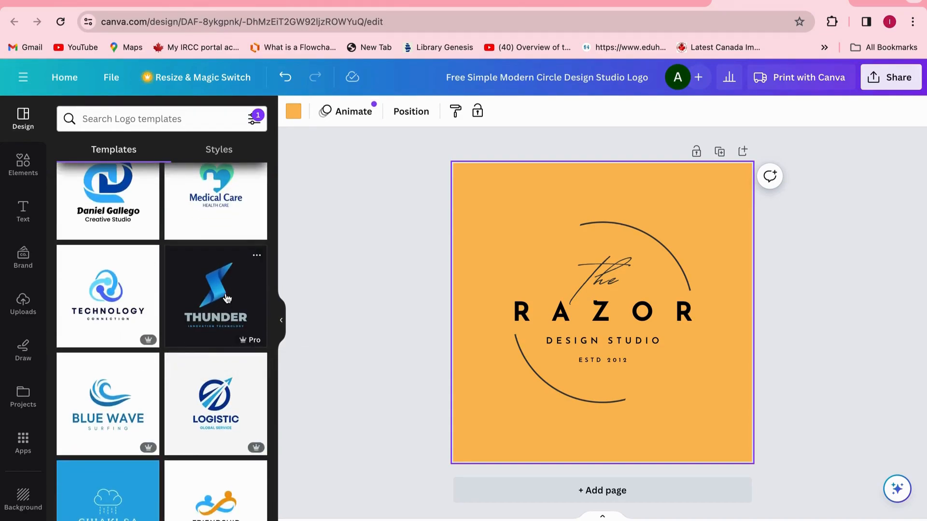
pyautogui.scroll(8, 221, 288)
pyautogui.scroll(-6, 213, 290)
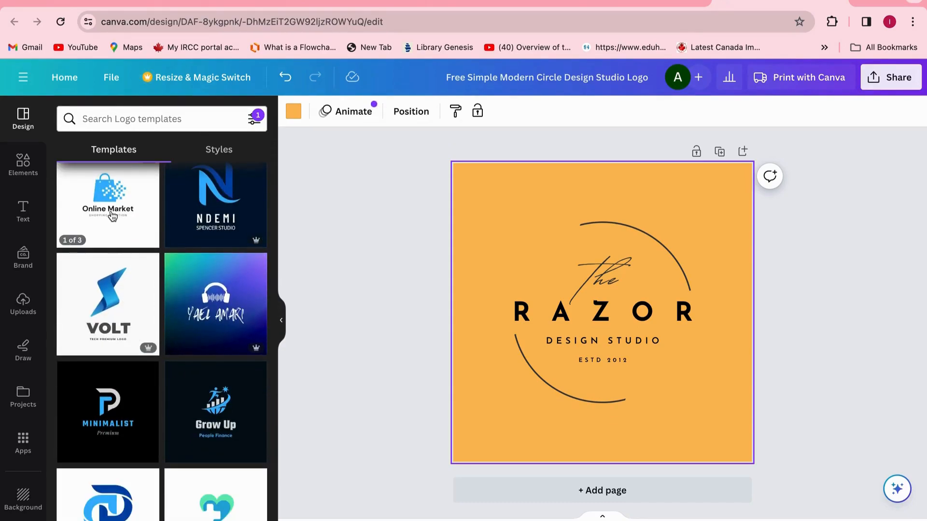
pyautogui.scroll(8, 128, 253)
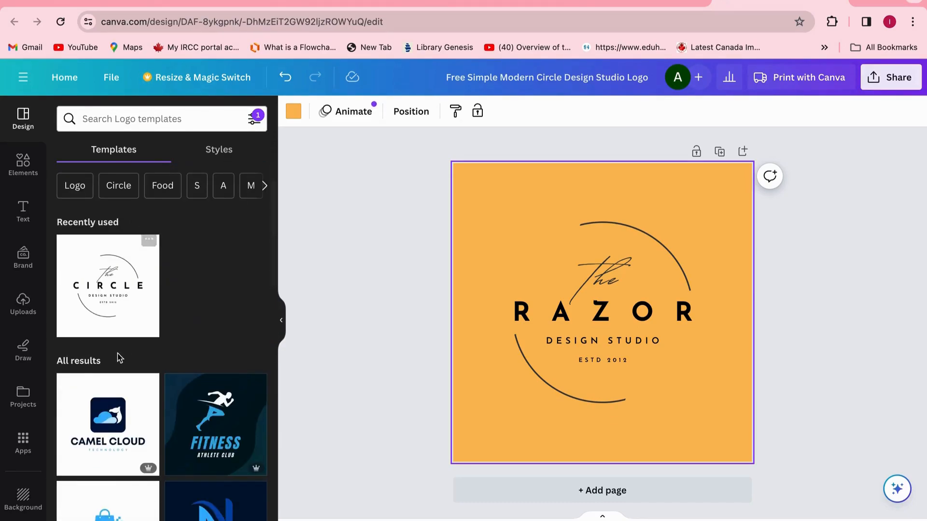
pyautogui.scroll(-4, 116, 357)
pyautogui.click(108, 381)
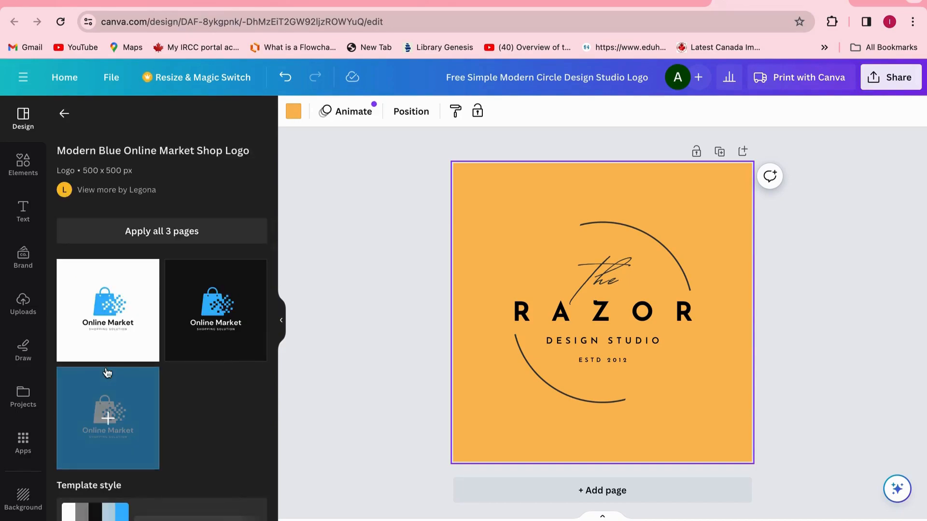
pyautogui.click(118, 328)
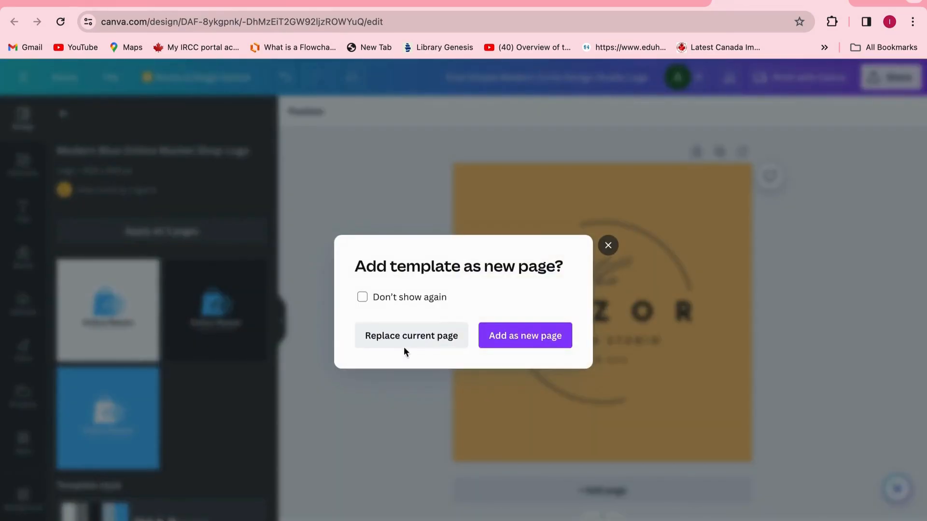
pyautogui.click(439, 338)
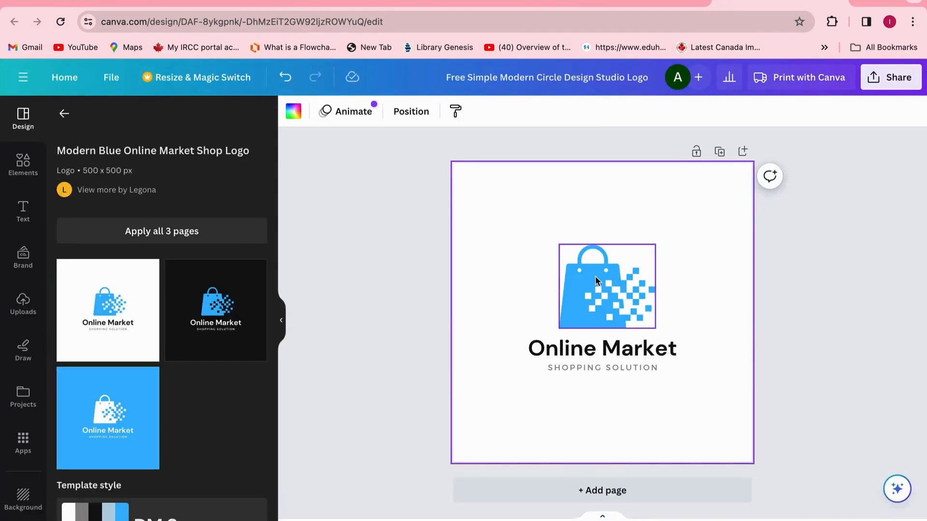
# Add a square shape from the elements, flatten it into a narrow bar and place it above the shopping bag graphic
pyautogui.click(284, 321)
pyautogui.click(23, 164)
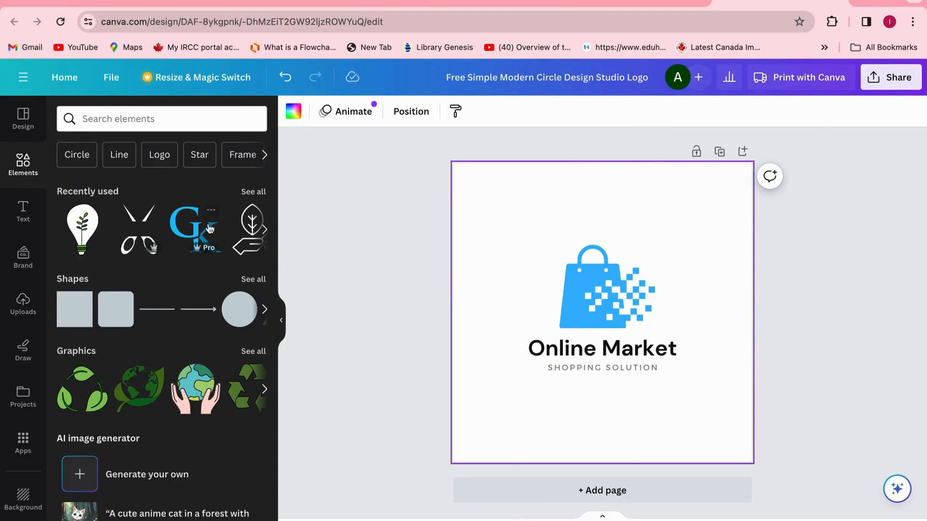
pyautogui.scroll(-2, 142, 337)
pyautogui.scroll(2, 142, 337)
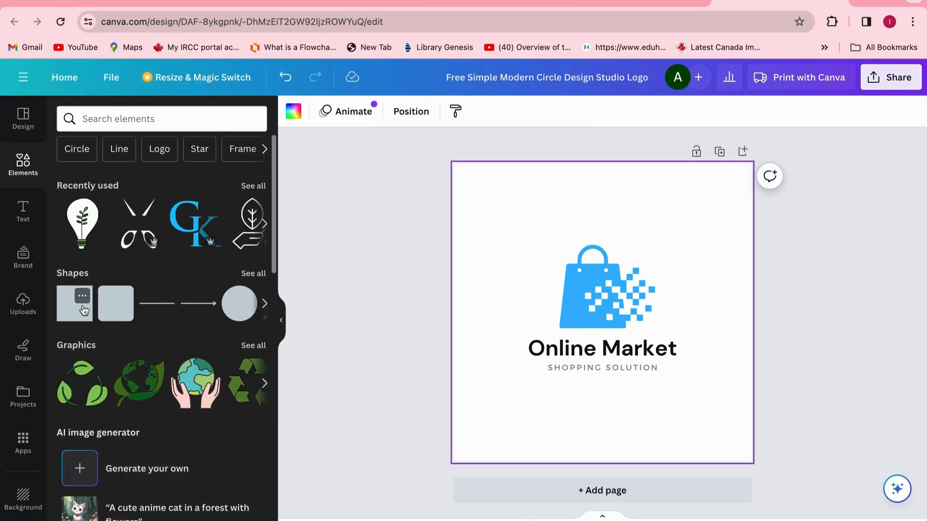
pyautogui.click(76, 305)
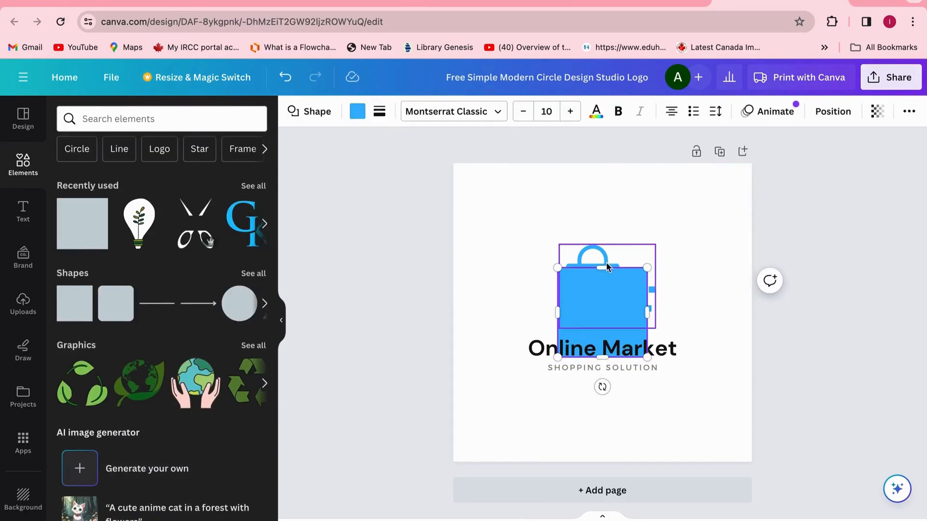
pyautogui.moveTo(602, 268); pyautogui.dragTo(603, 334)
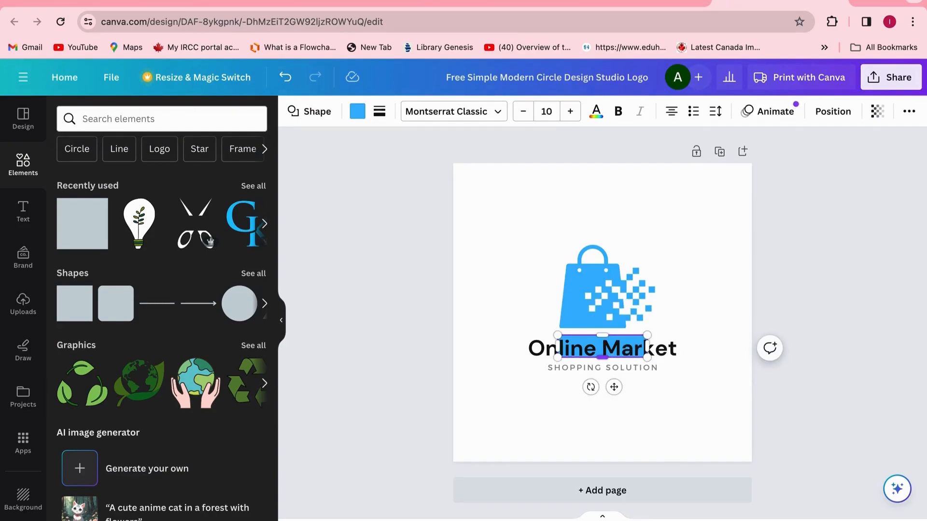
pyautogui.moveTo(615, 387); pyautogui.dragTo(587, 210)
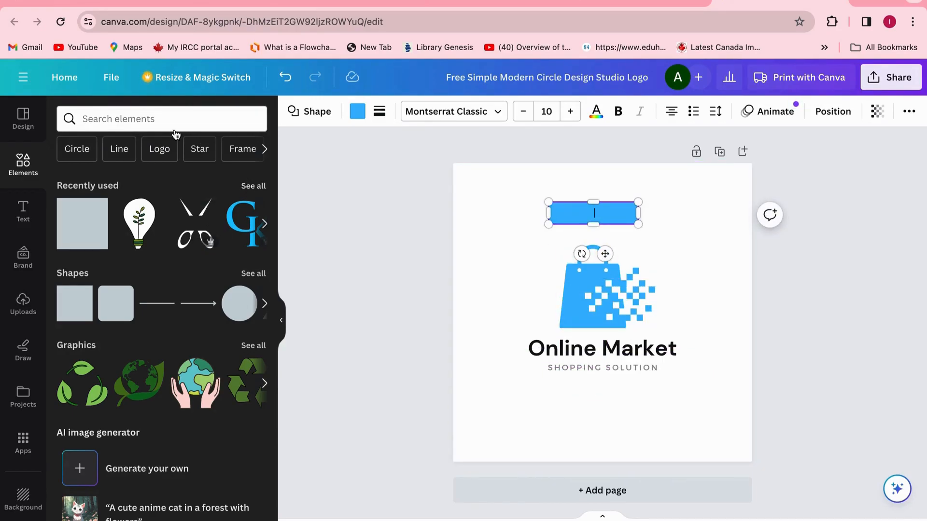
# Browse the star elements, looking through the available shapes, graphics and photos
pyautogui.click(198, 150)
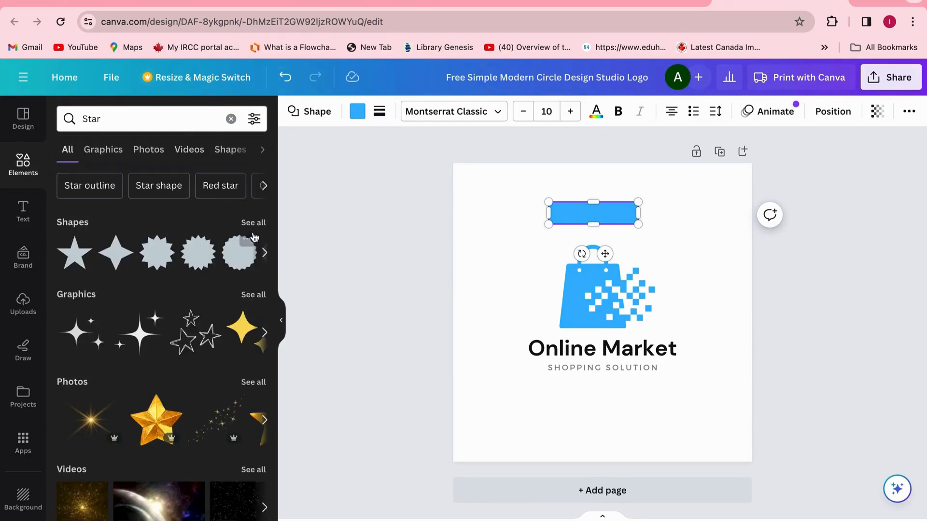
pyautogui.click(253, 224)
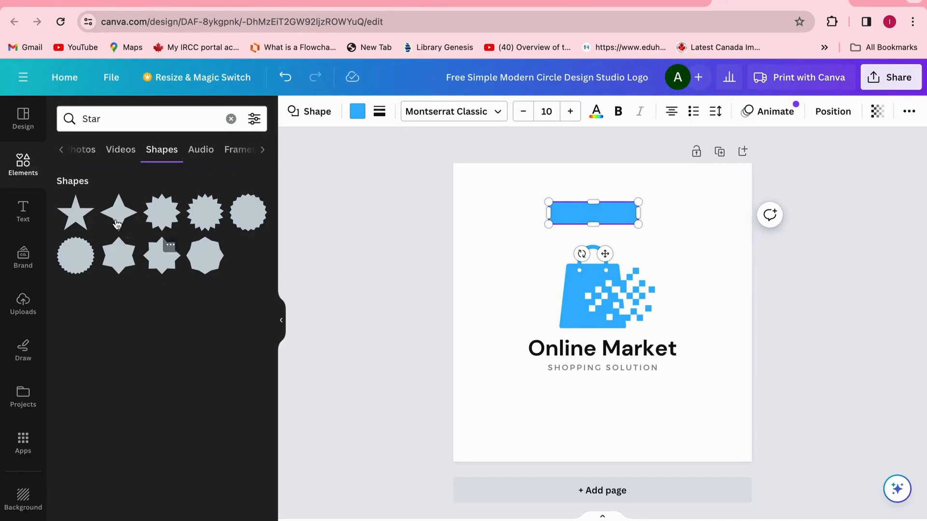
pyautogui.click(62, 154)
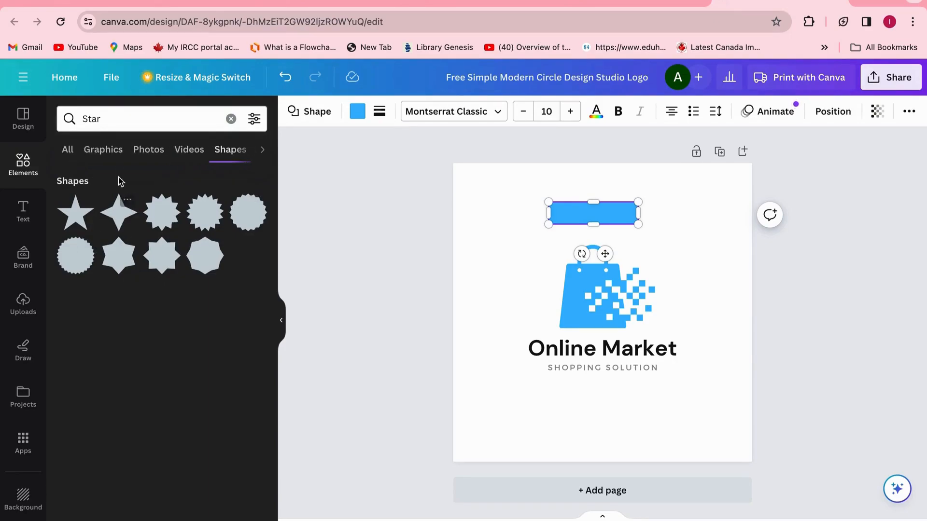
pyautogui.click(112, 151)
pyautogui.click(143, 154)
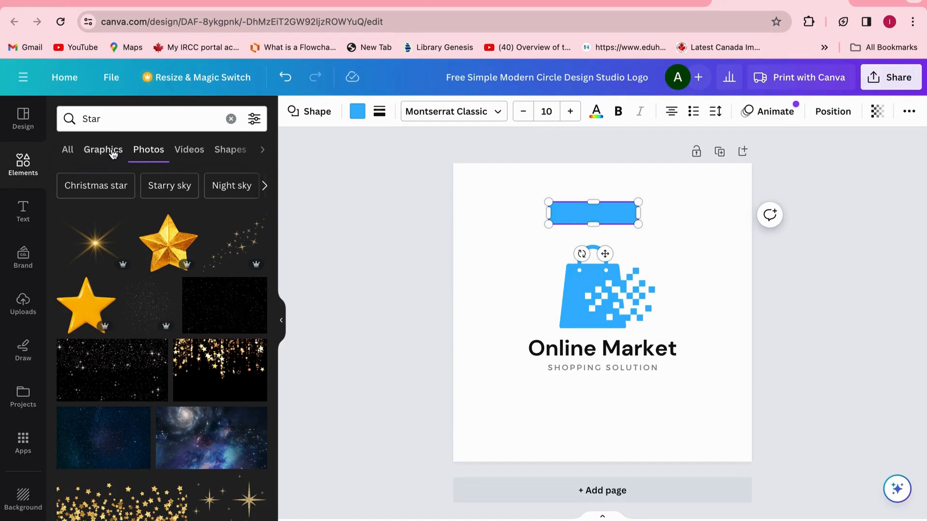
pyautogui.scroll(-5, 240, 335)
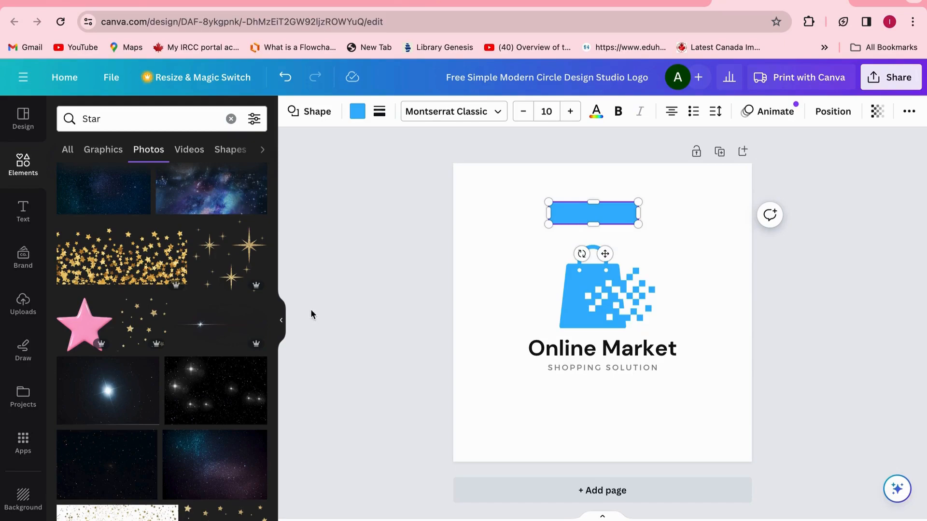
# Enlarge the blue bar above the shopping bag slightly, and delete it from the page
pyautogui.click(285, 320)
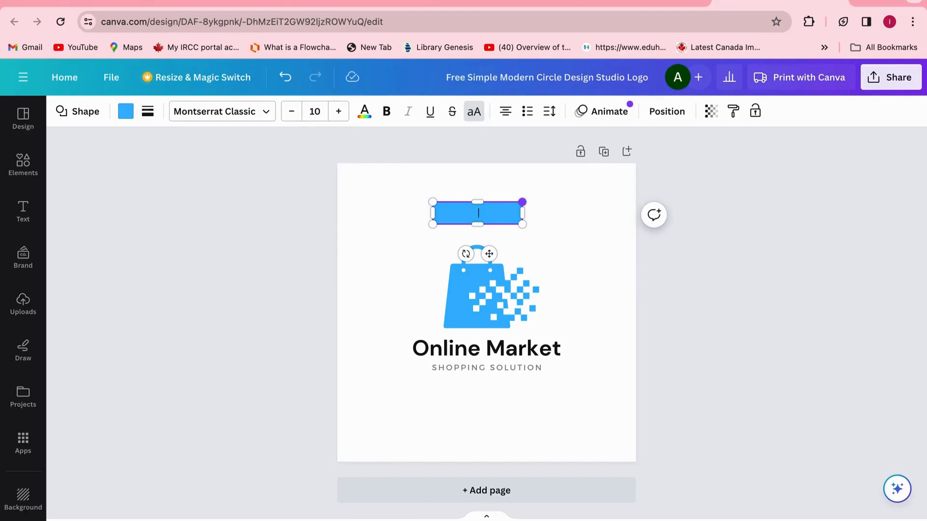
pyautogui.click(531, 213)
pyautogui.click(506, 209)
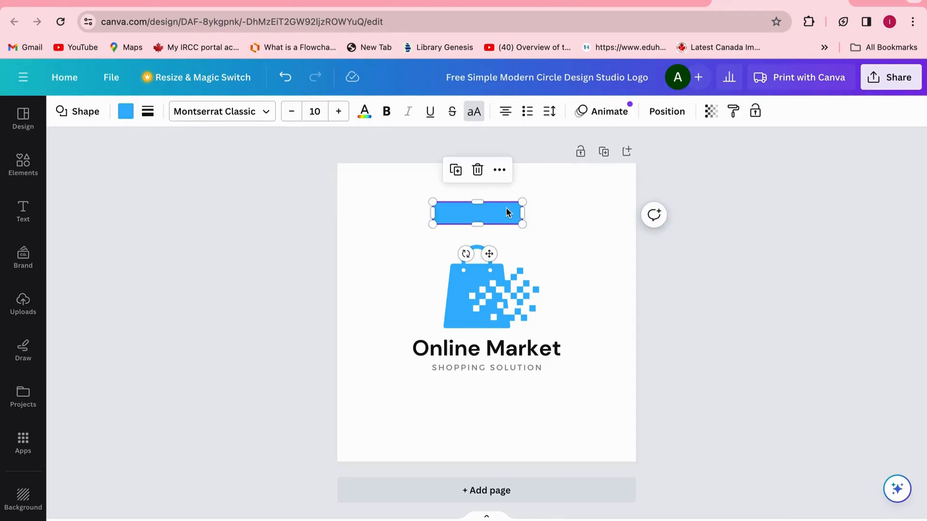
pyautogui.moveTo(426, 200); pyautogui.dragTo(427, 201)
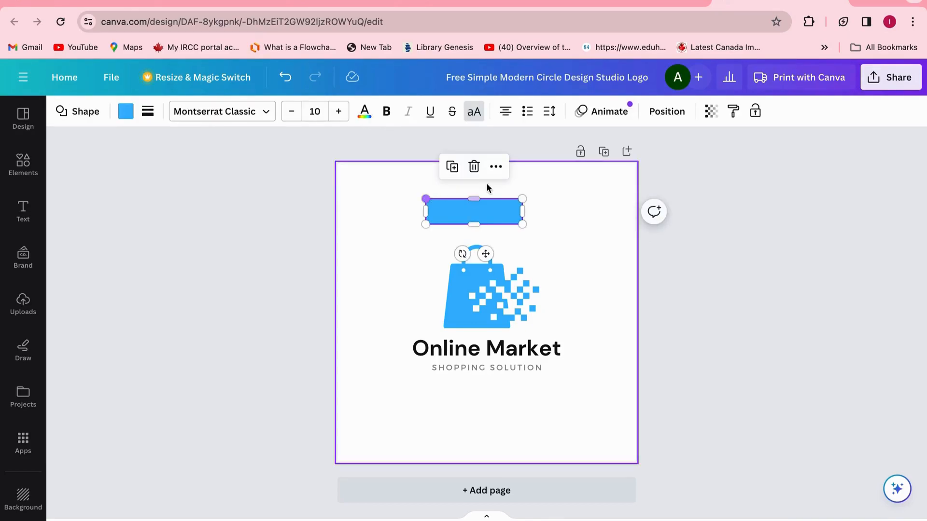
pyautogui.click(474, 165)
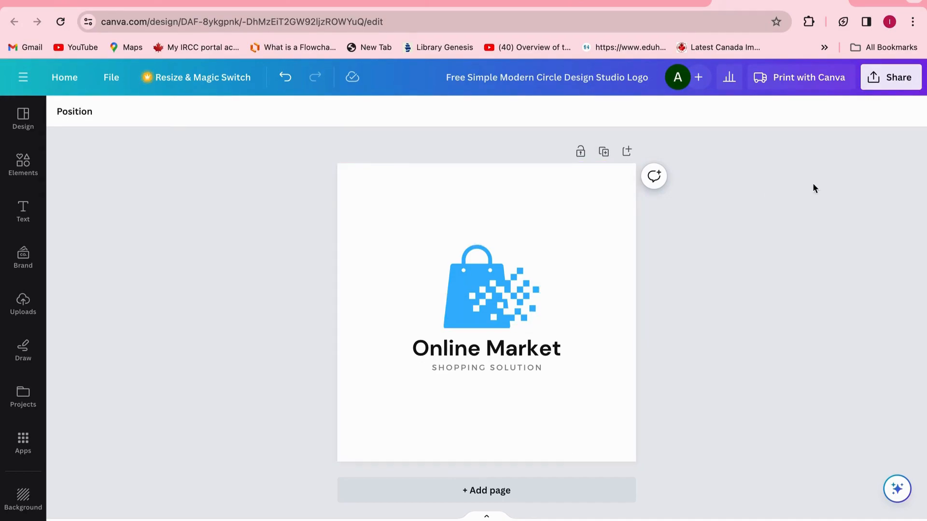
# Download the logo design as a PNG file
pyautogui.click(894, 86)
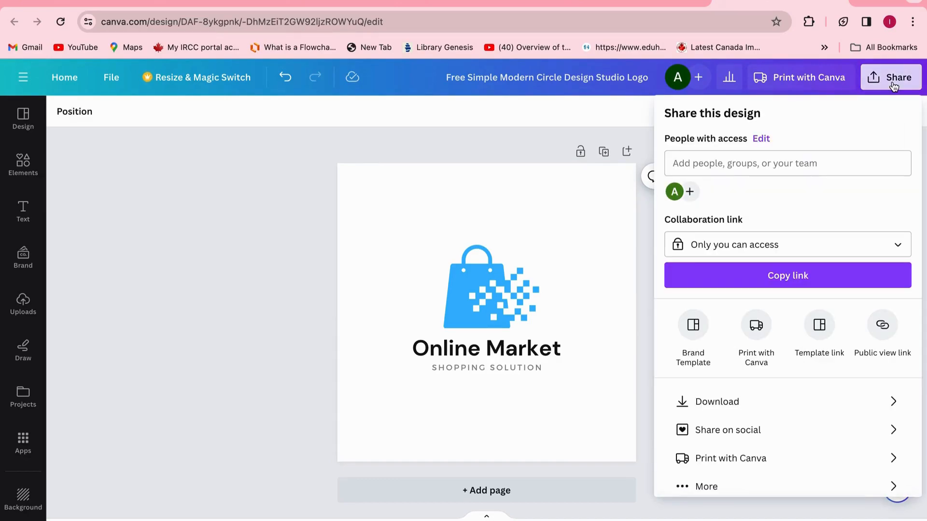
pyautogui.click(816, 402)
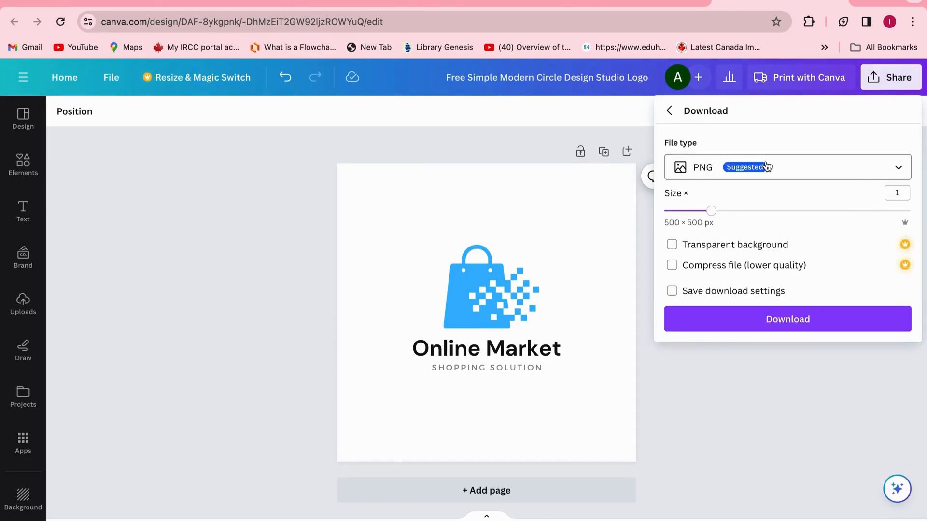
pyautogui.click(767, 167)
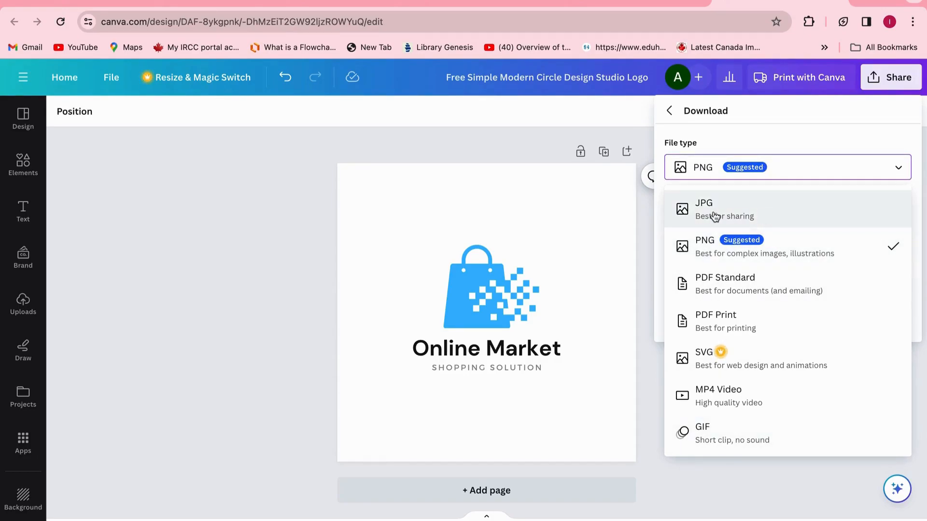
pyautogui.click(754, 249)
pyautogui.click(753, 312)
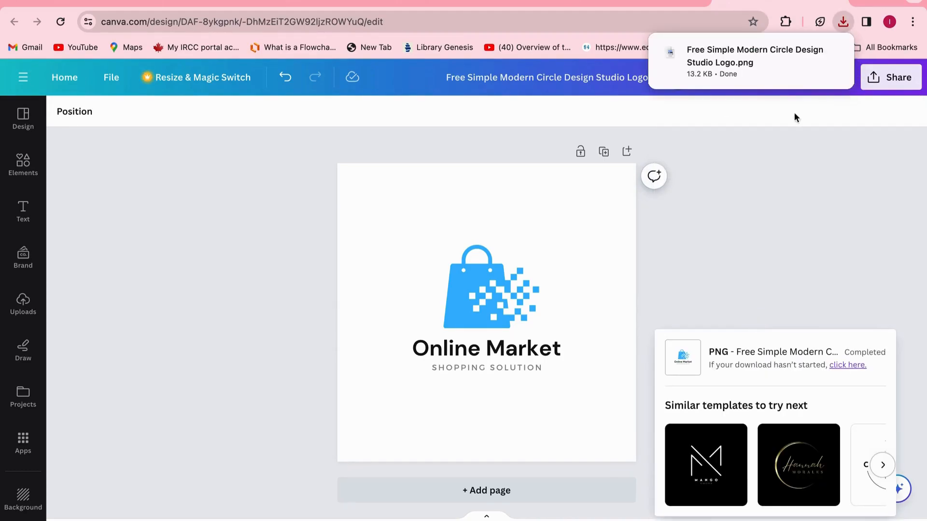
# Open the downloaded logo PNG from the browser's recent download history
pyautogui.click(846, 18)
pyautogui.click(846, 19)
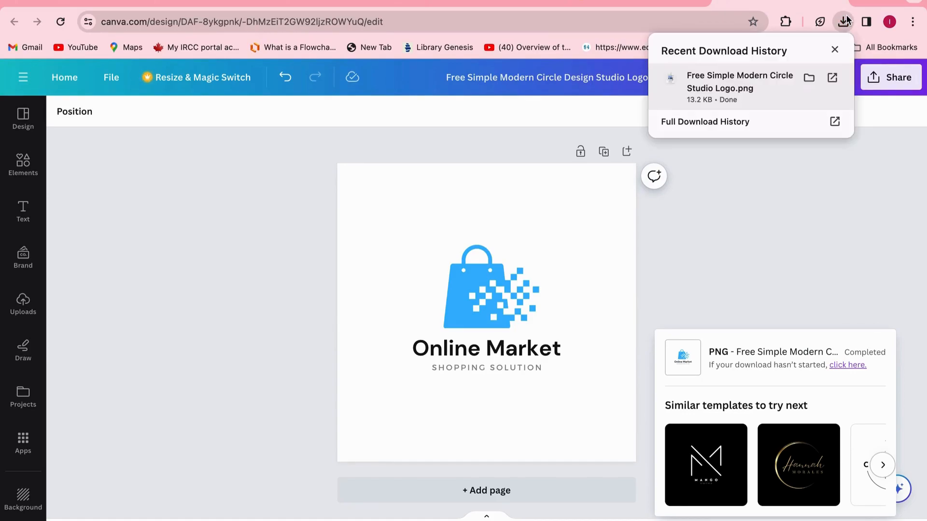
pyautogui.click(832, 77)
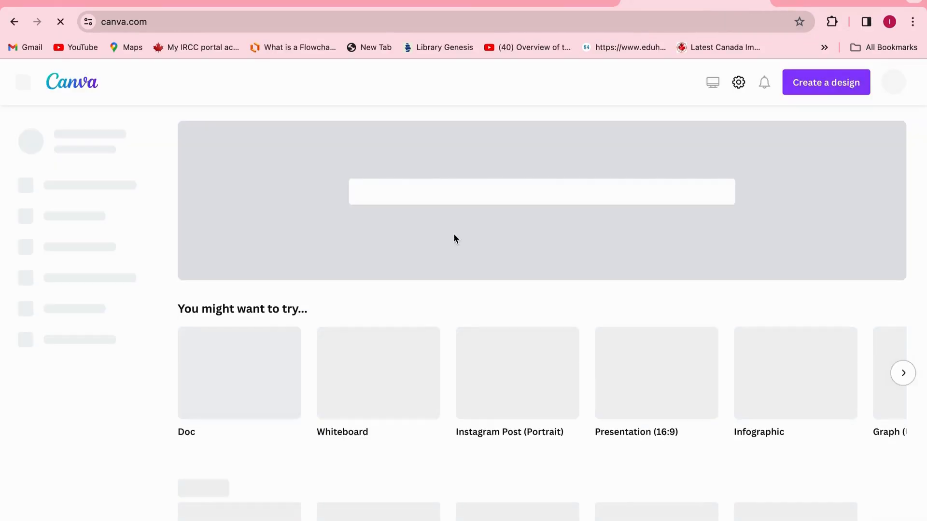